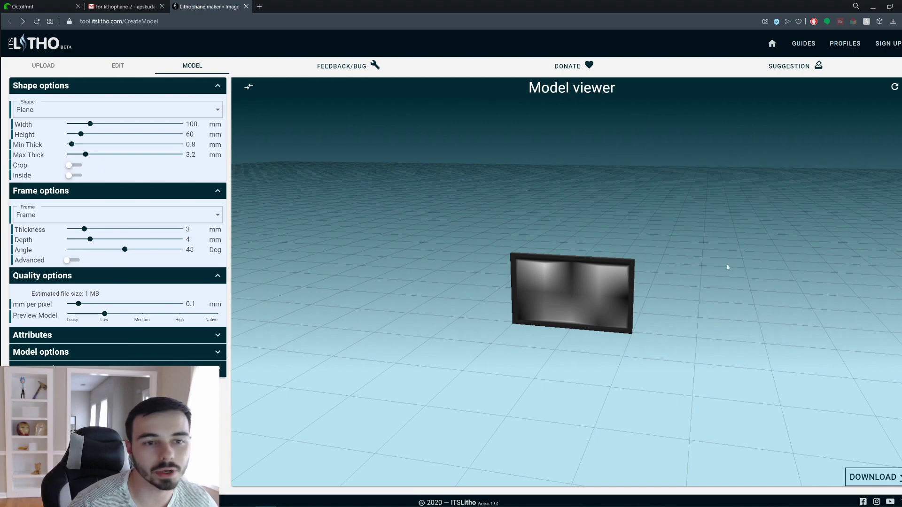
Check the uploaded DSC_1010 photo as greyscale in the editor, then proceed to the Model page.
click(54, 67)
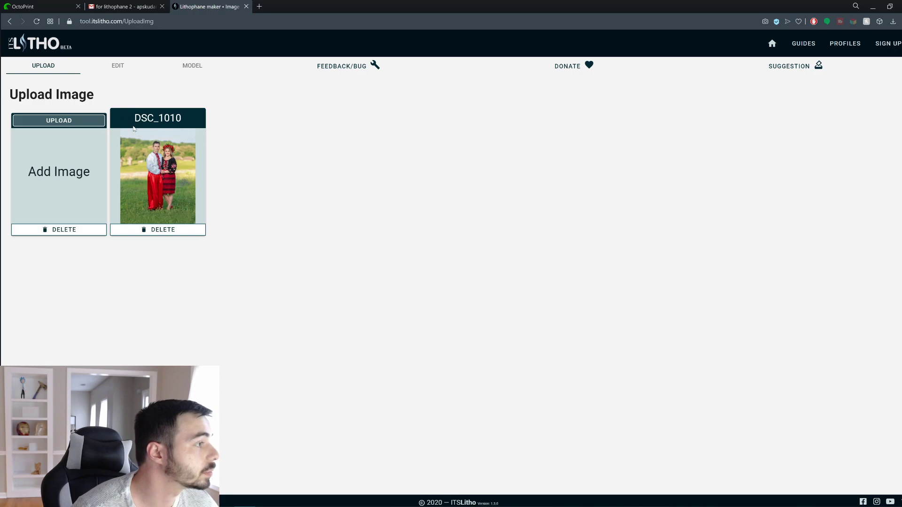
click(118, 69)
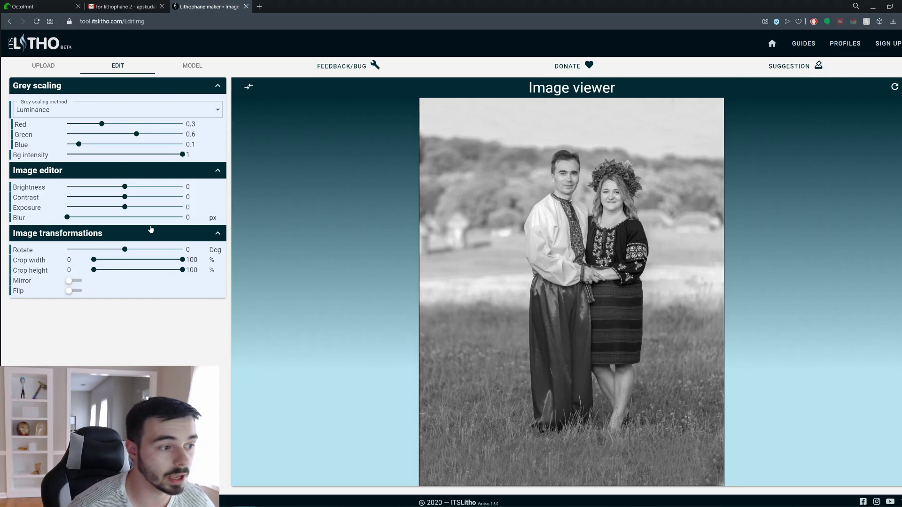
click(178, 70)
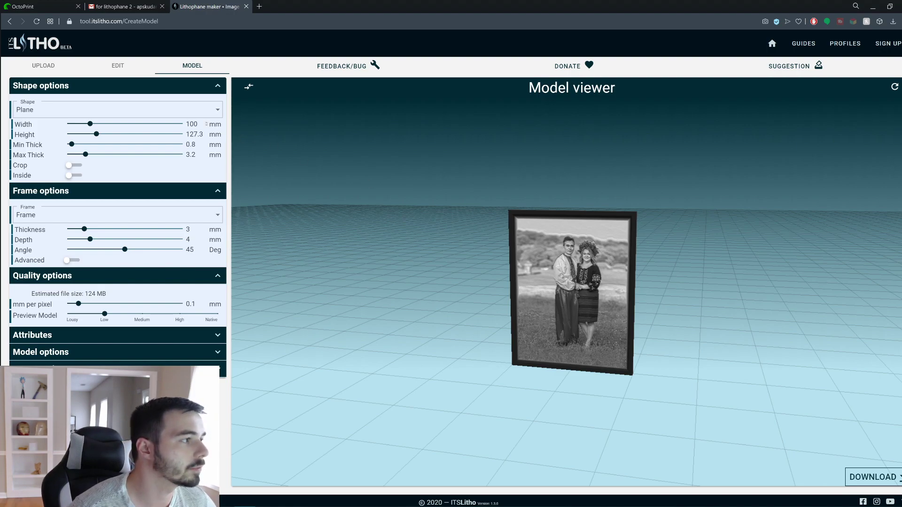
Set the framed lithophane width to 150 mm (height 190.9 mm), orbit it, and generate it.
double_click(190, 124)
text(1)
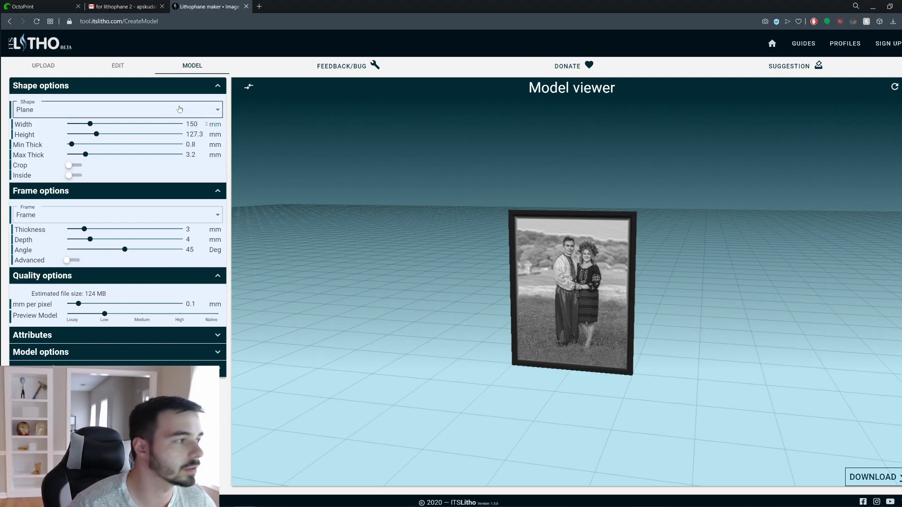
drag(730, 255, 723, 304)
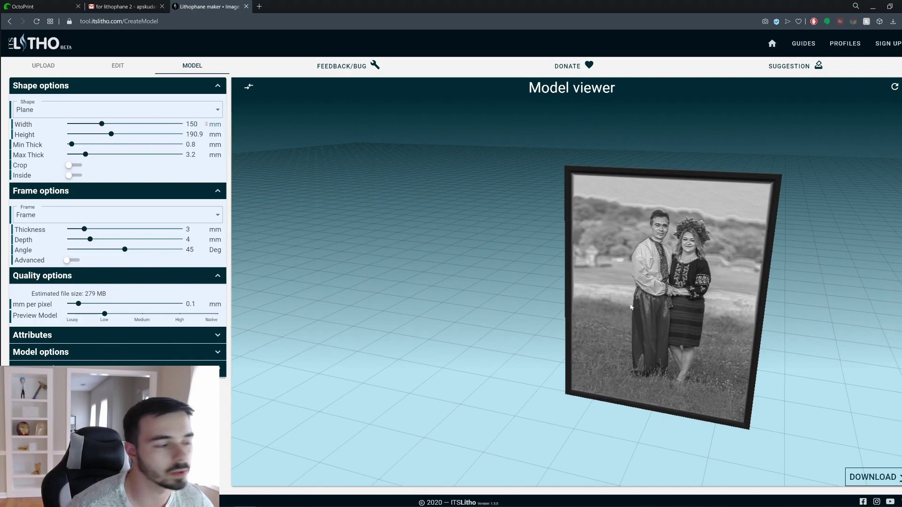
click(880, 479)
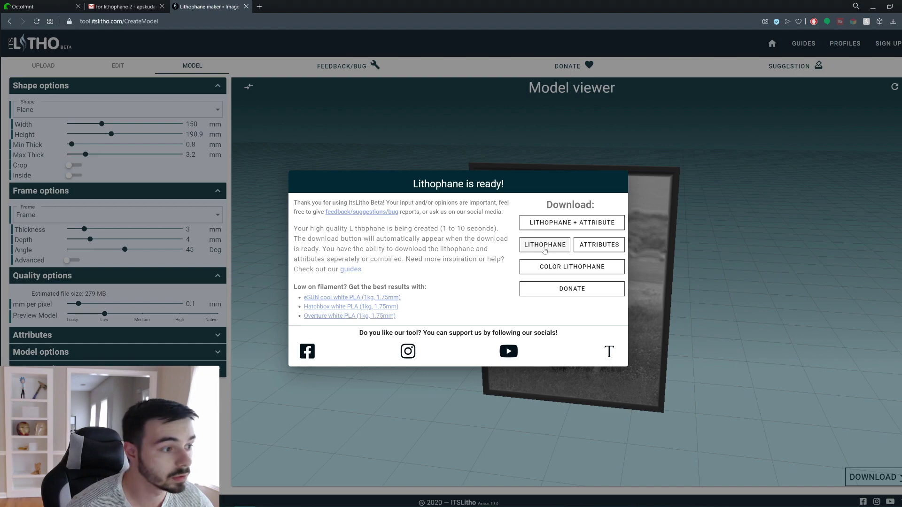
Download the lithophane STL and the colour lithophane image, then raise preview quality from Low to Native.
click(545, 245)
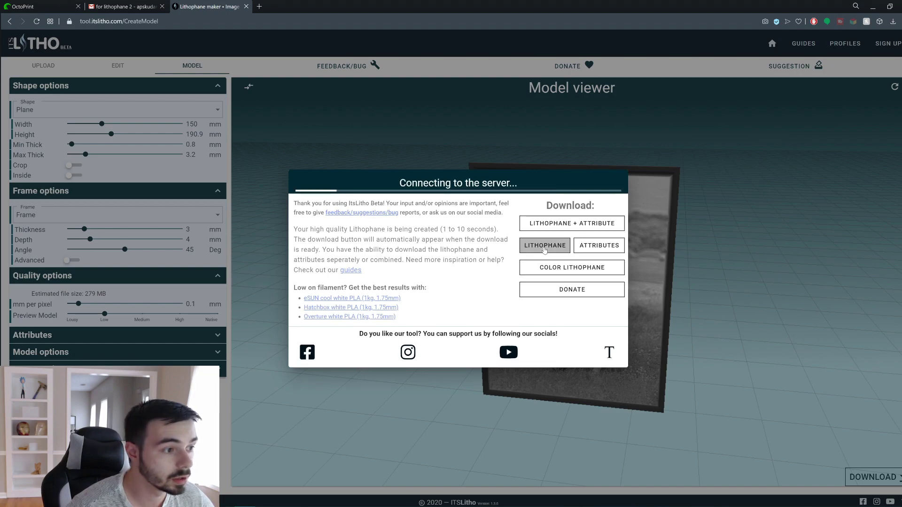
click(560, 267)
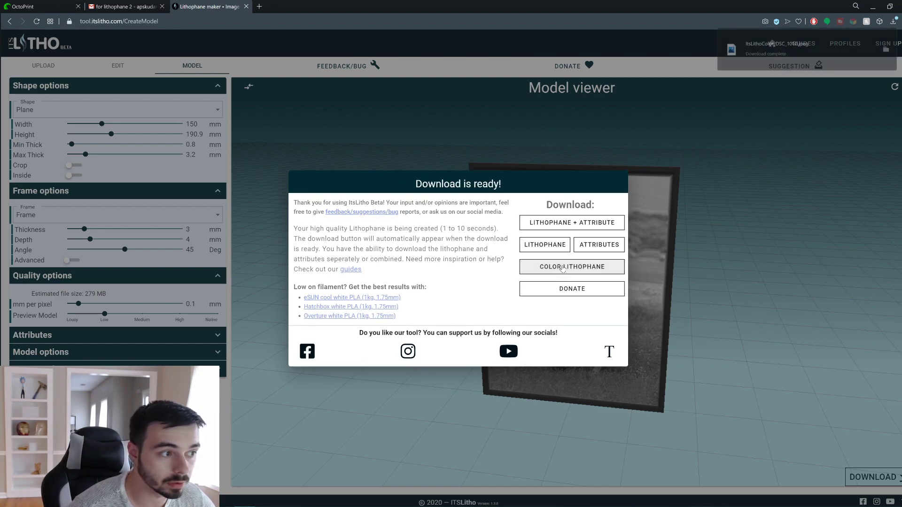
click(702, 329)
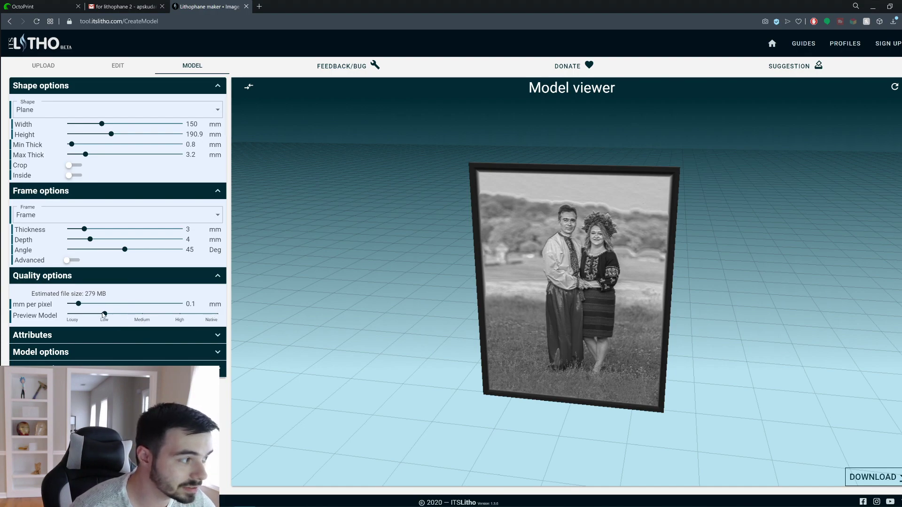
drag(104, 314, 237, 322)
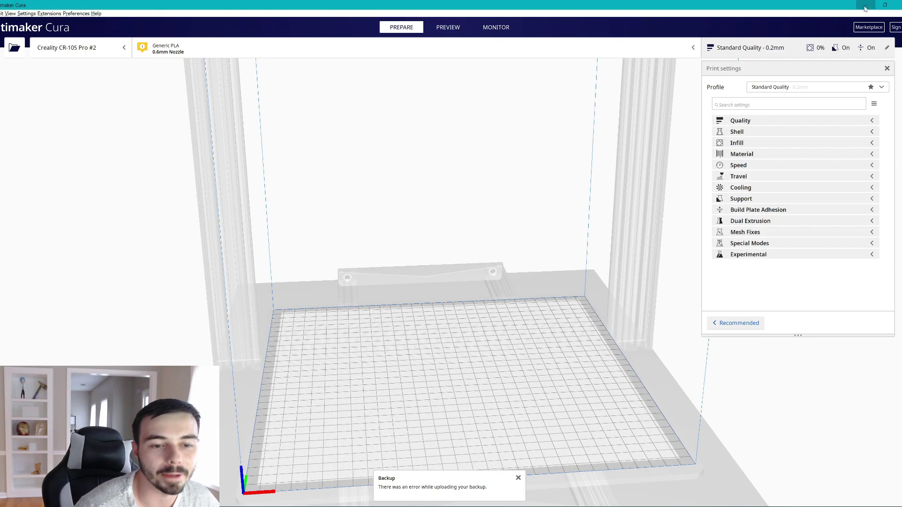
click(865, 5)
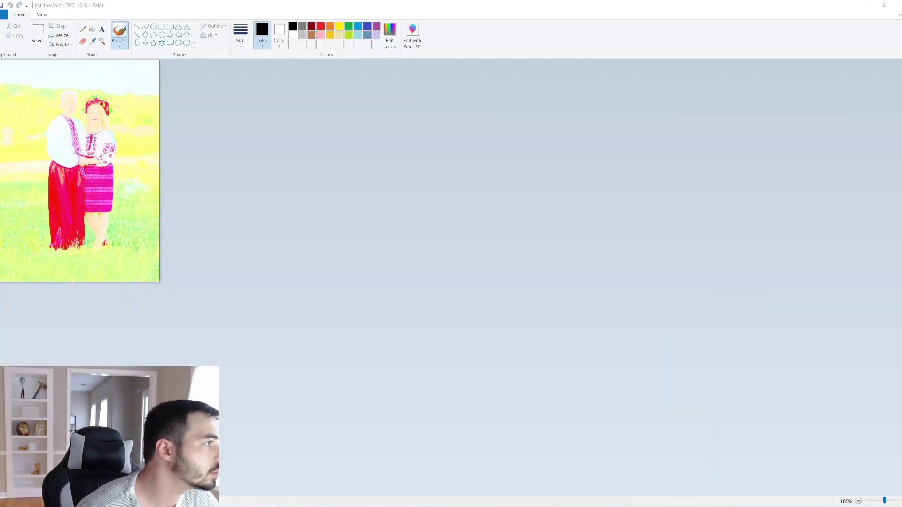
Preview how the colour lithophane image will print in Paint.
click(4, 15)
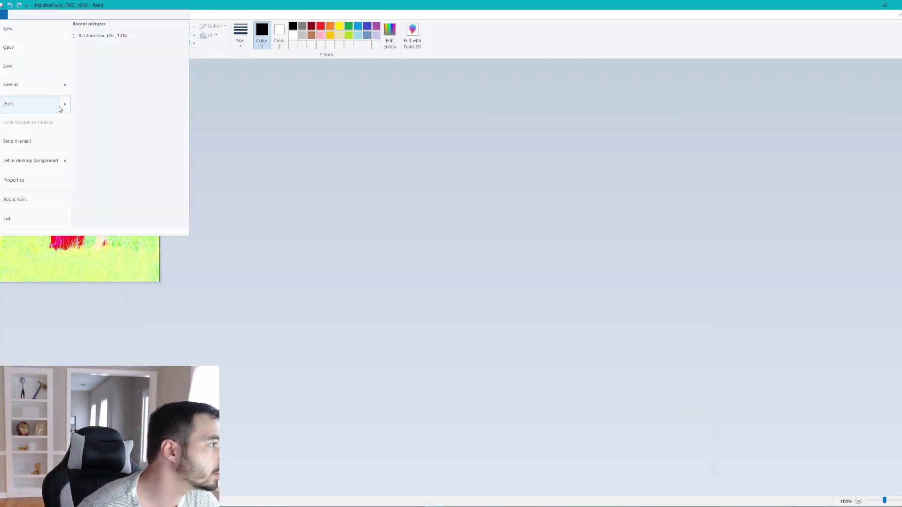
mouse_move(60, 109)
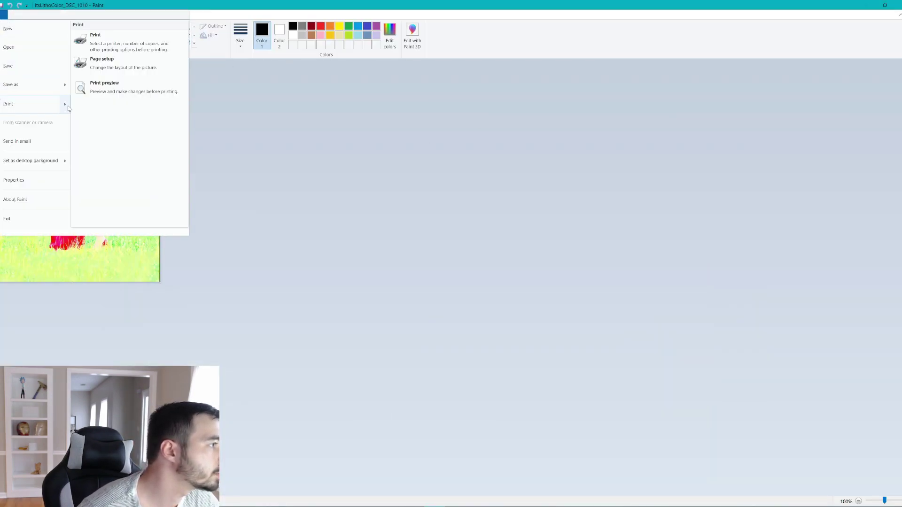
click(122, 90)
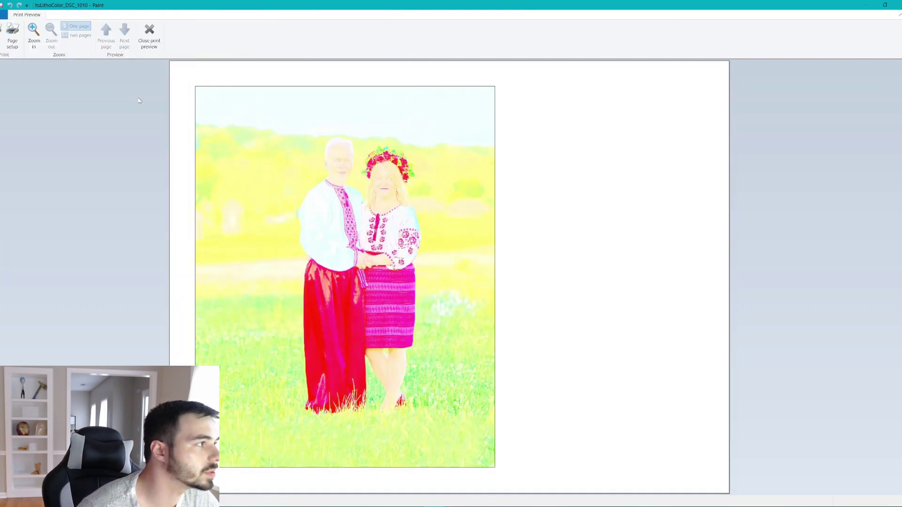
In Page setup, switch scaling from fit to page to Adjust to 100% normal size.
click(4, 14)
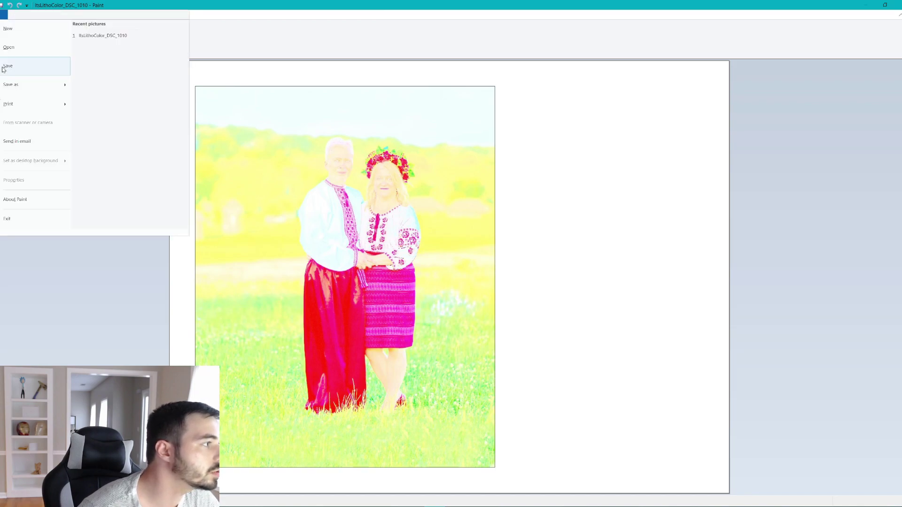
mouse_move(50, 99)
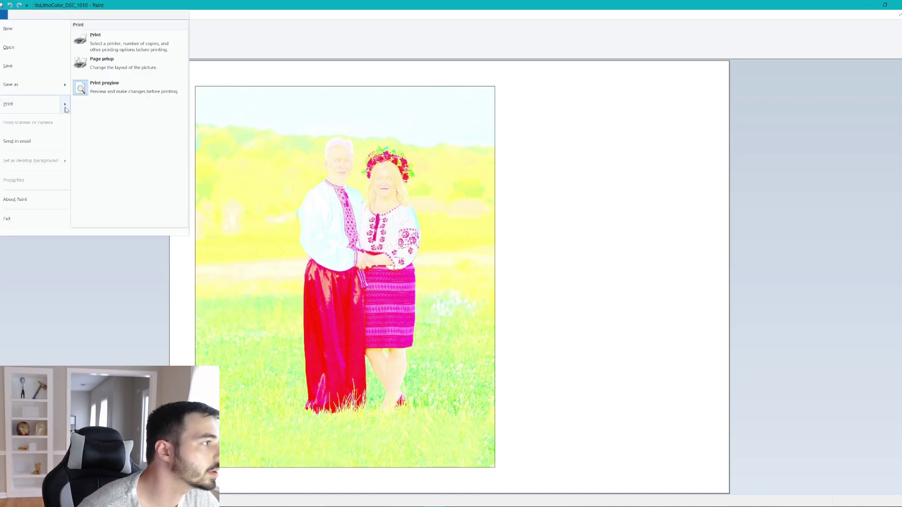
click(109, 65)
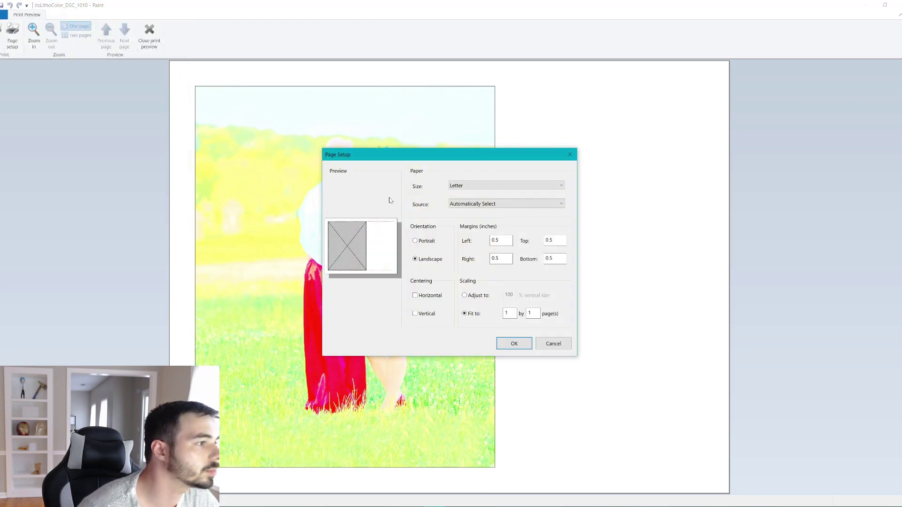
click(484, 299)
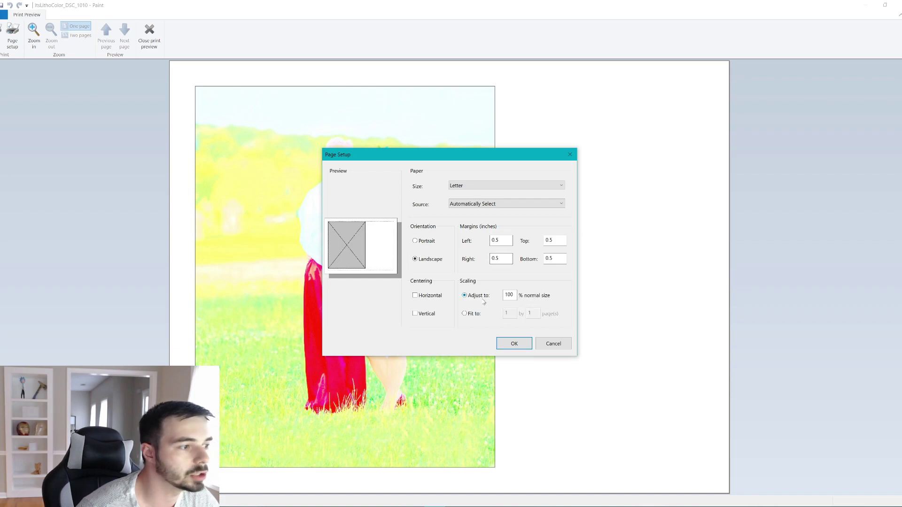
click(513, 345)
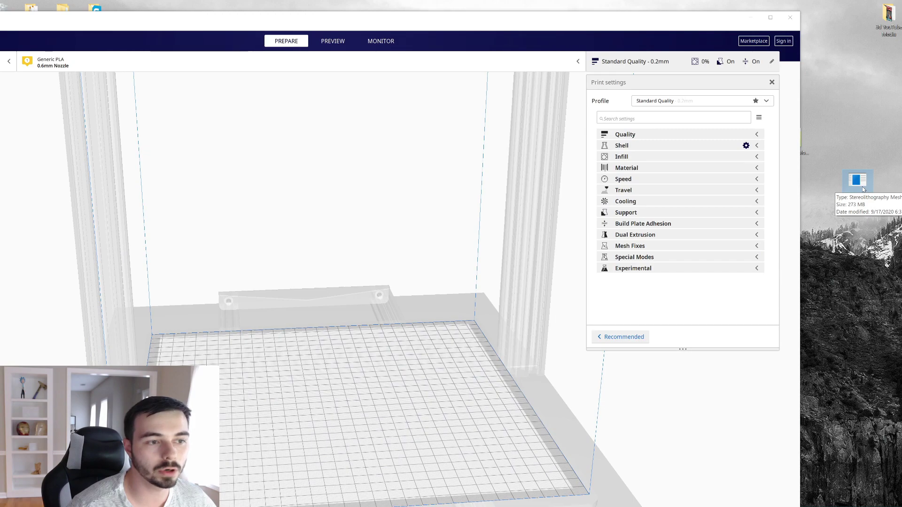
Drop the lithophane STL onto Cura's build plate, maximize the window, and orbit to a low front view.
drag(863, 189, 439, 294)
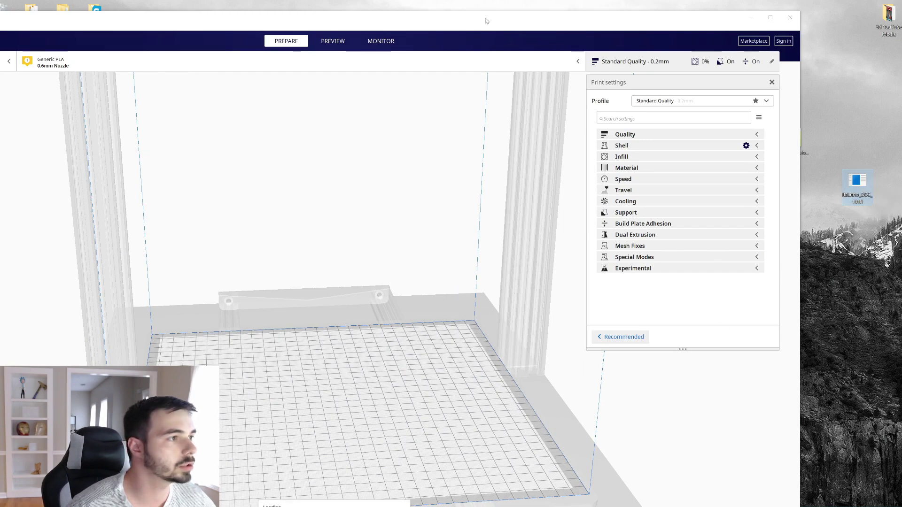
drag(486, 21, 529, 1)
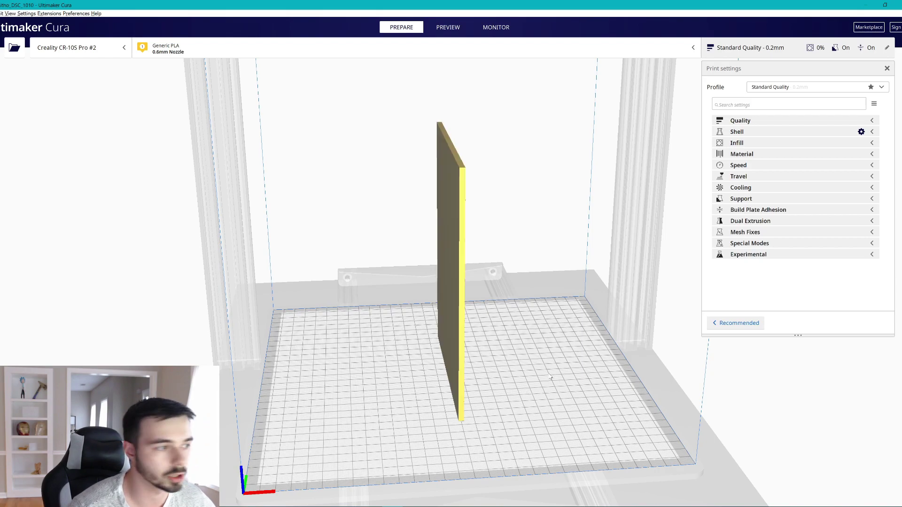
right_drag(551, 378, 485, 395)
right_drag(455, 364, 504, 368)
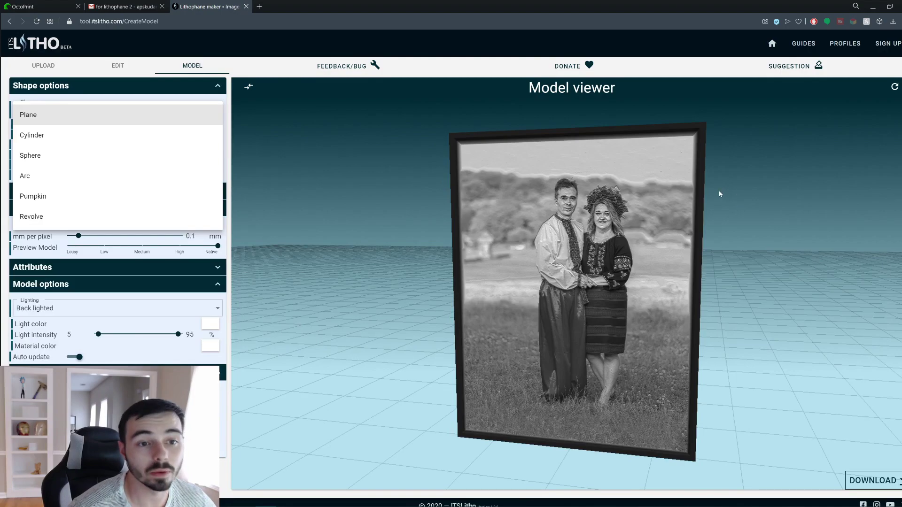
Change the lithophane shape to Pumpkin and view it from above.
click(131, 88)
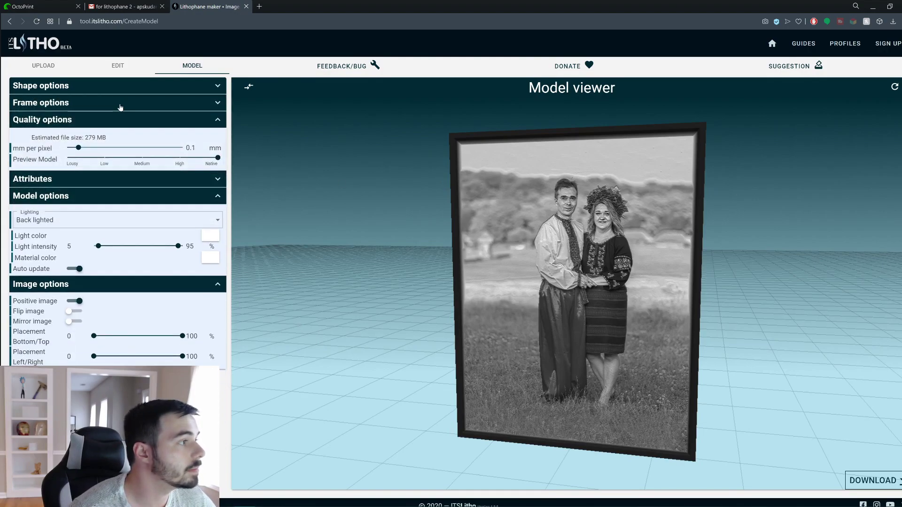
click(104, 112)
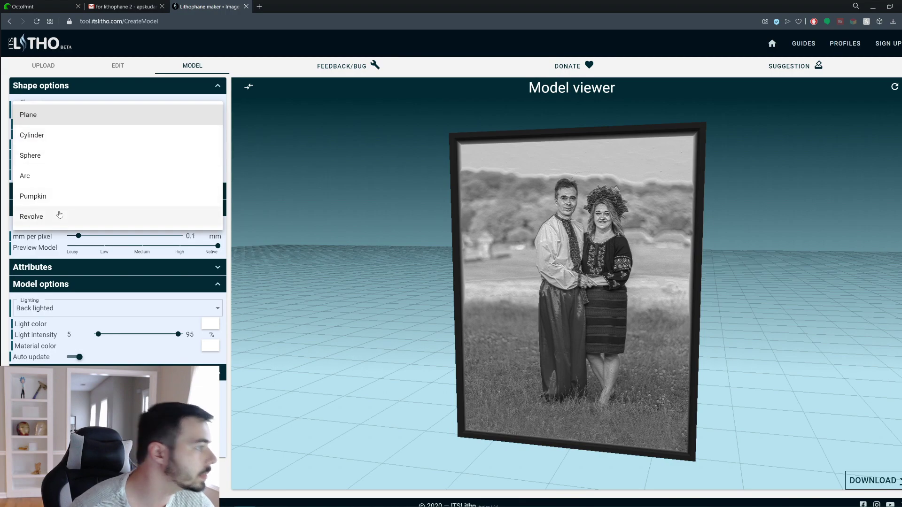
click(64, 194)
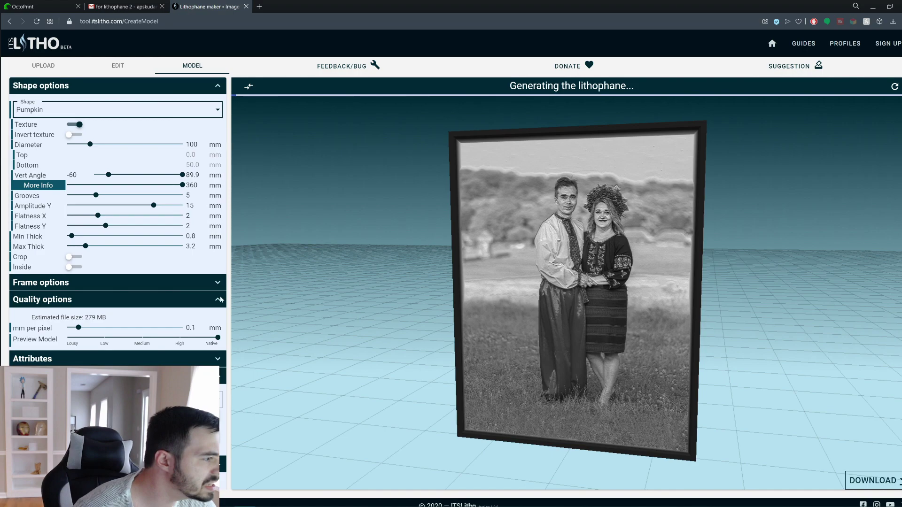
scroll(194, 306, down, 2)
drag(670, 350, 628, 394)
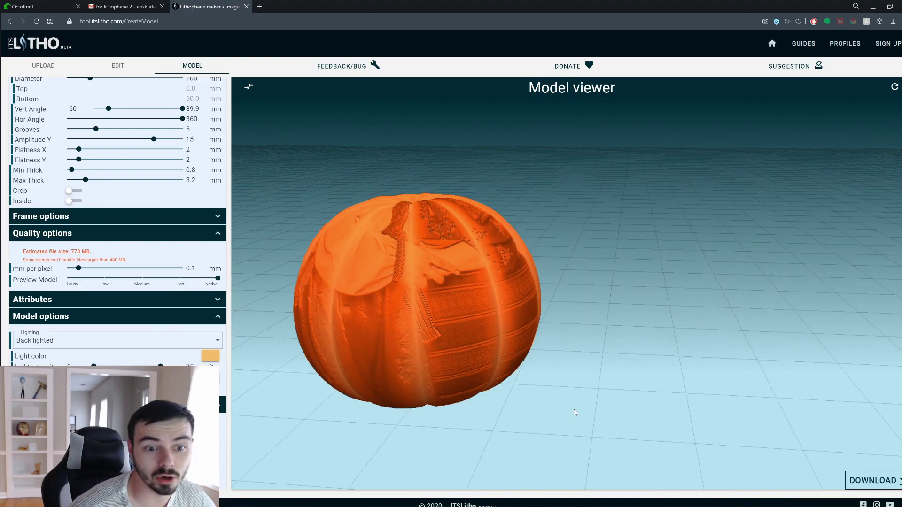
Change the lithophane shape to Arc and orbit to see its edge and back.
scroll(34, 281, up, 2)
click(96, 111)
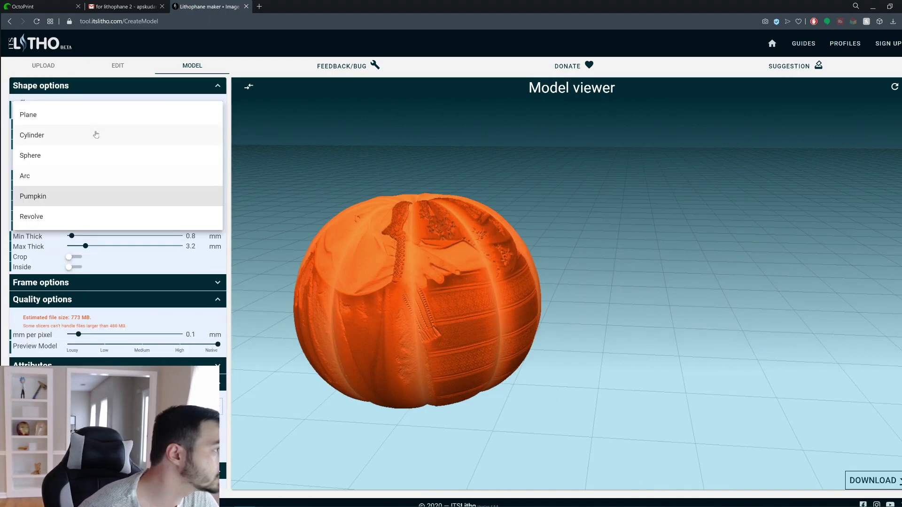
click(66, 176)
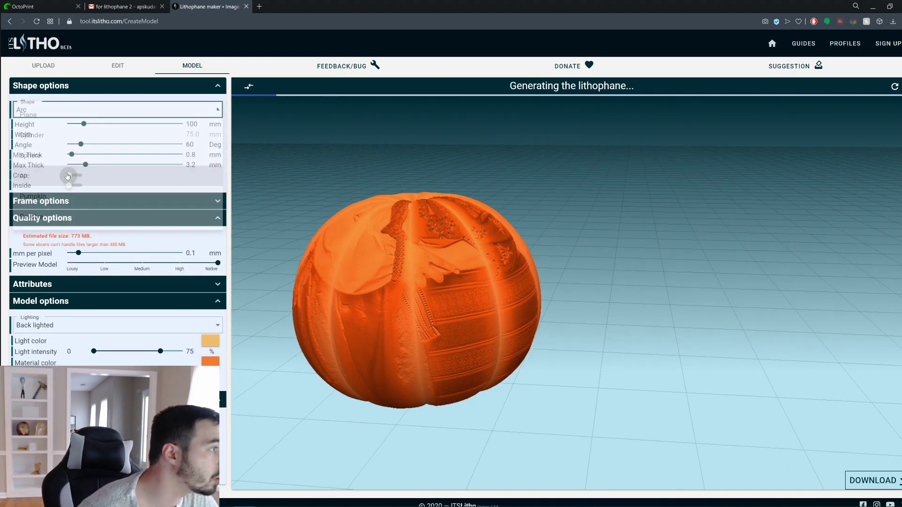
drag(674, 358, 523, 504)
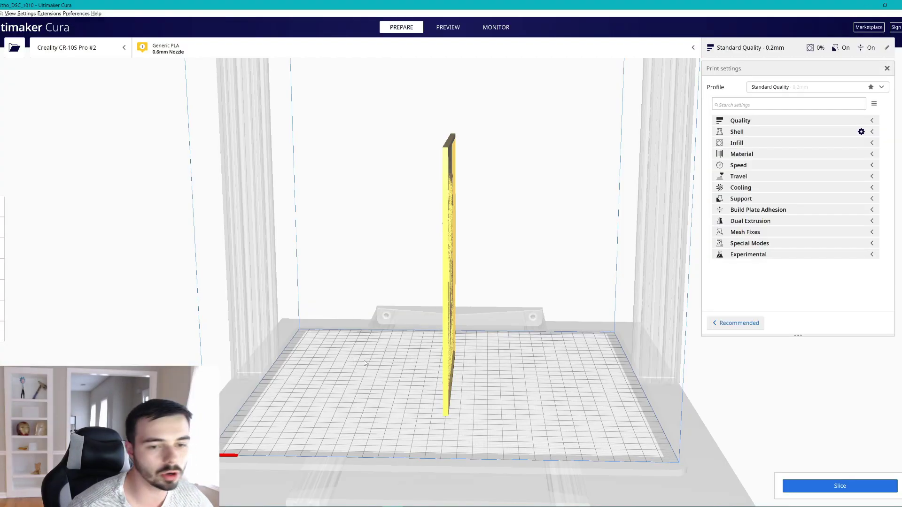
Rotate the lithophane with the R tool so its photo faces the front of the plate.
right_drag(399, 371, 424, 404)
scroll(450, 375, down, 3)
click(455, 307)
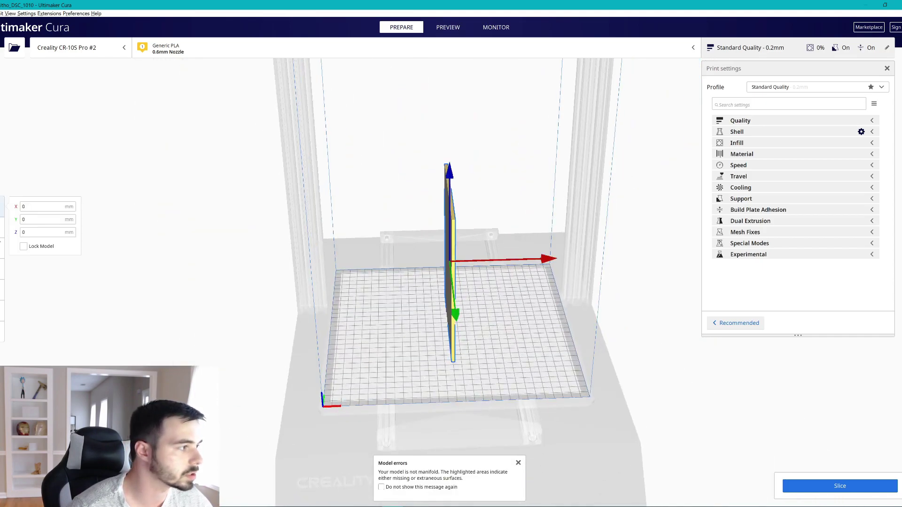
key(r)
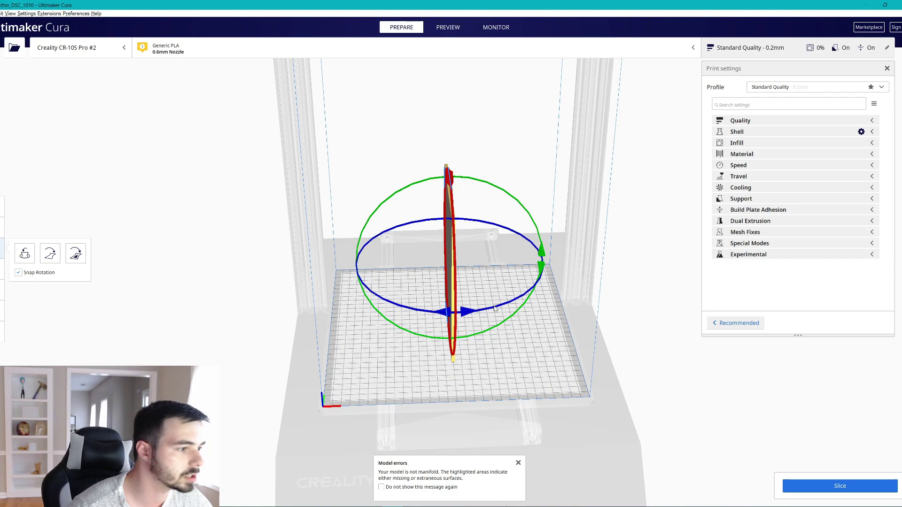
drag(496, 309, 333, 271)
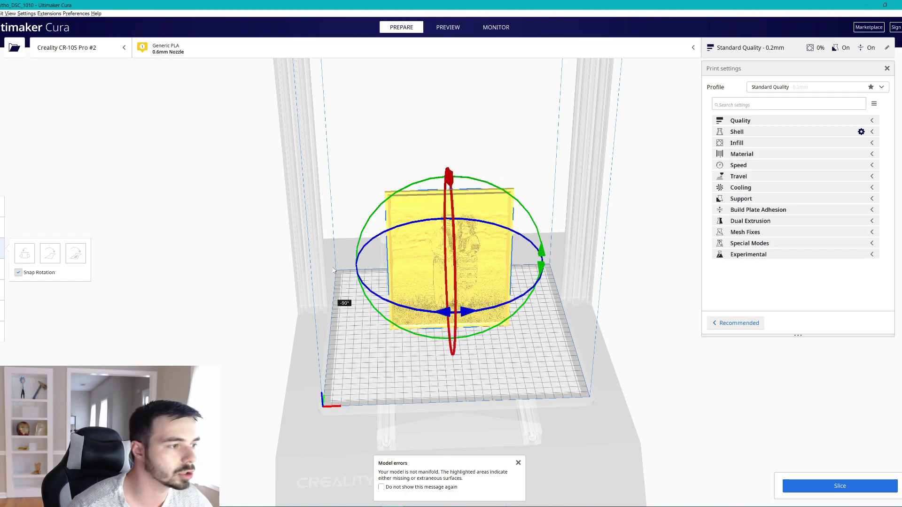
right_drag(333, 270, 397, 332)
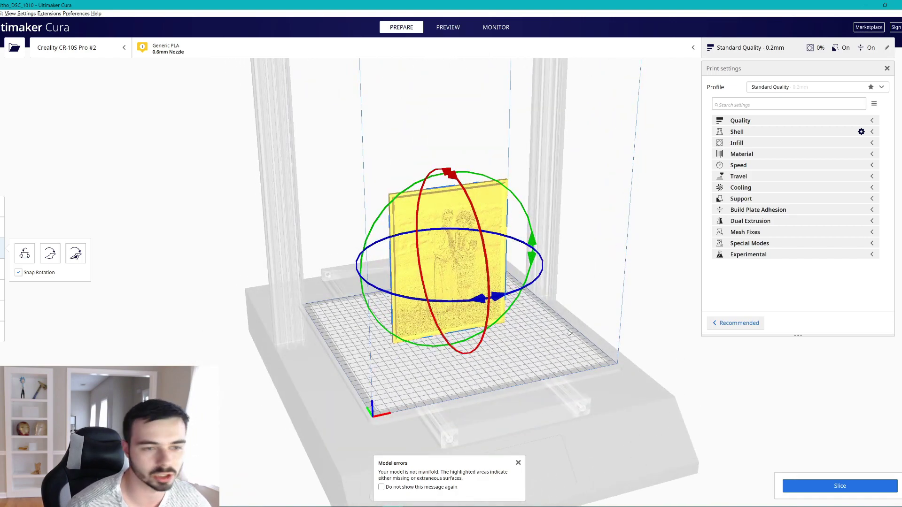
Review the Build Plate Adhesion raft settings, then orbit to a frontal view of the lithophane.
click(747, 212)
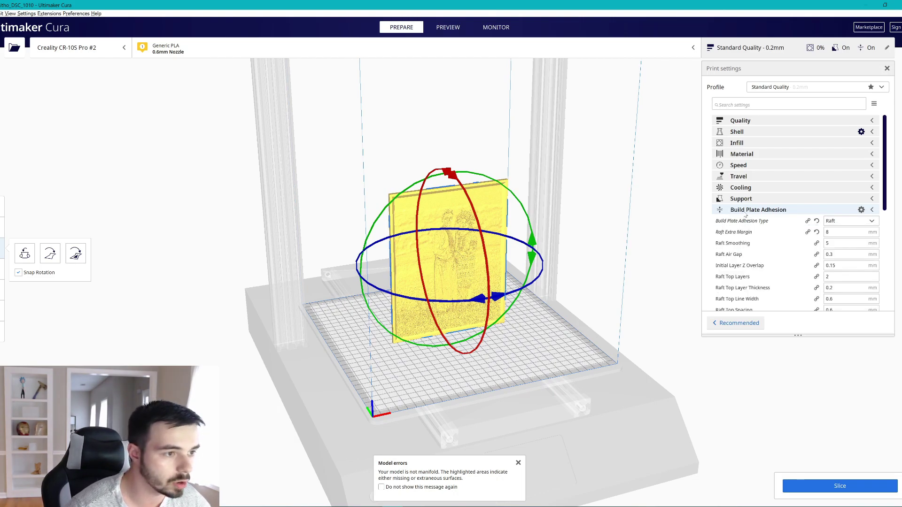
click(745, 216)
click(799, 210)
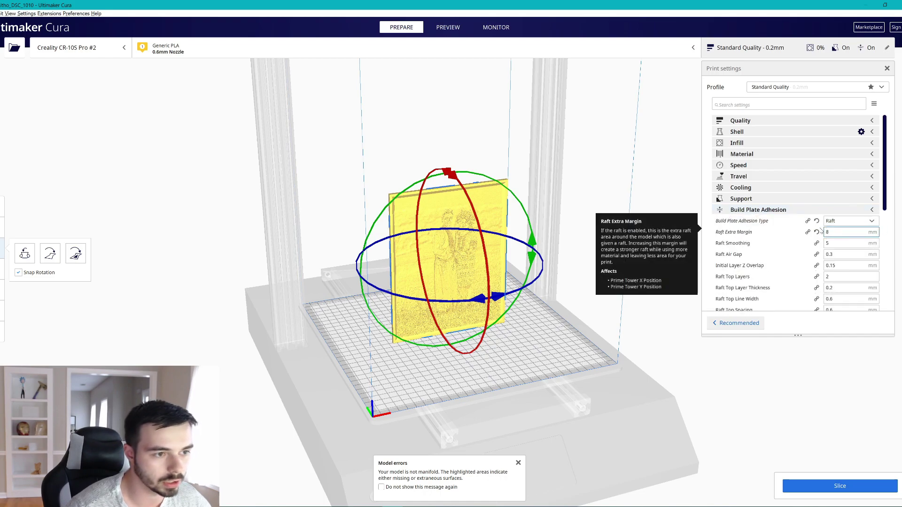
click(817, 210)
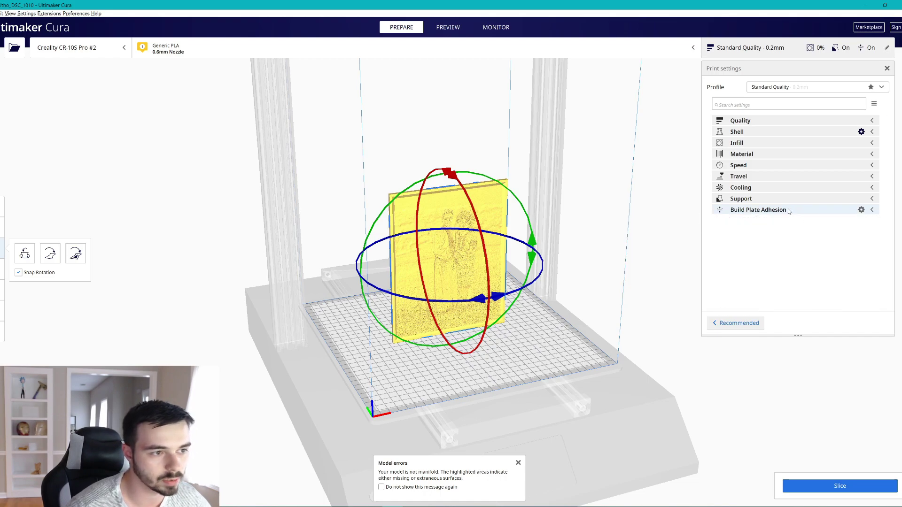
click(613, 257)
right_drag(633, 259, 557, 233)
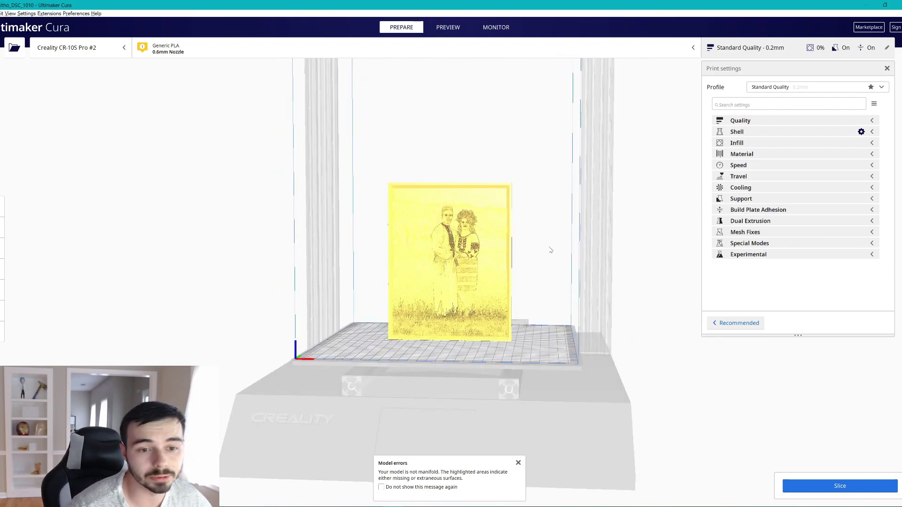
right_drag(577, 264, 478, 288)
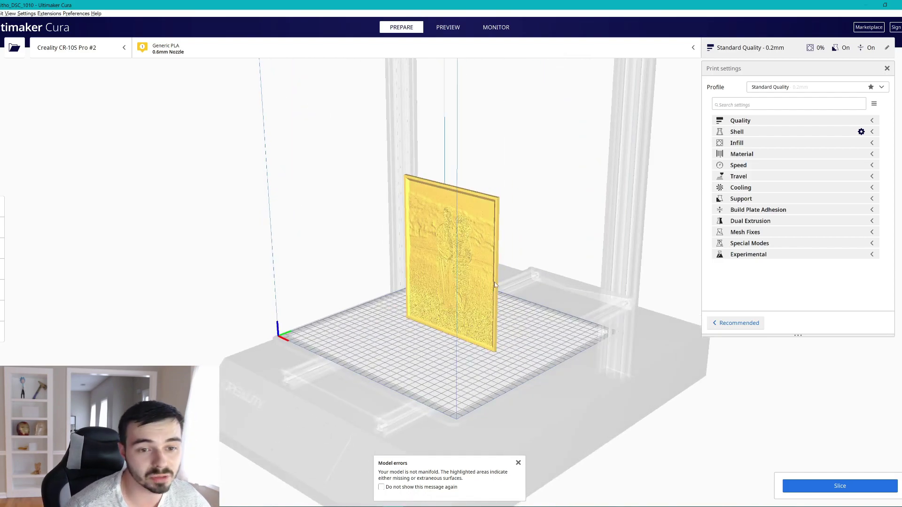
right_drag(507, 299, 387, 313)
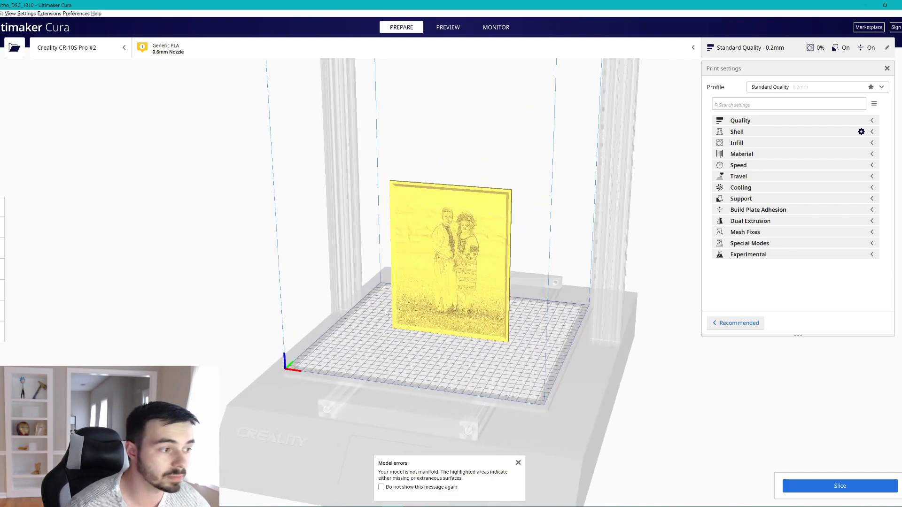